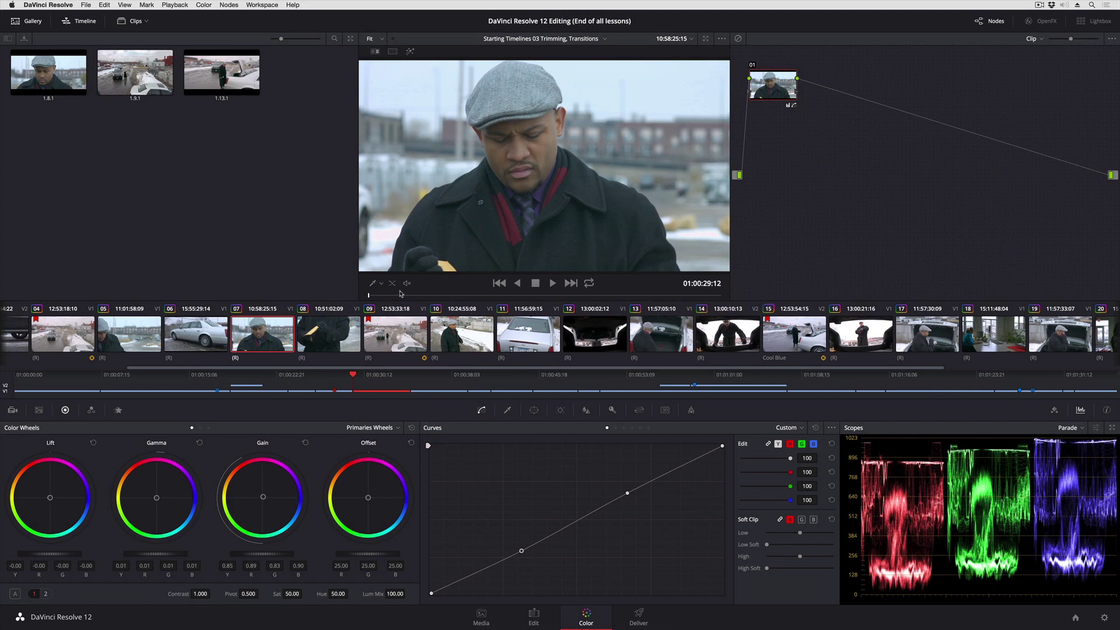
Scrub the interview clip forward to 01:00:30:20, where the man faces the camera.
drag(402, 296, 464, 298)
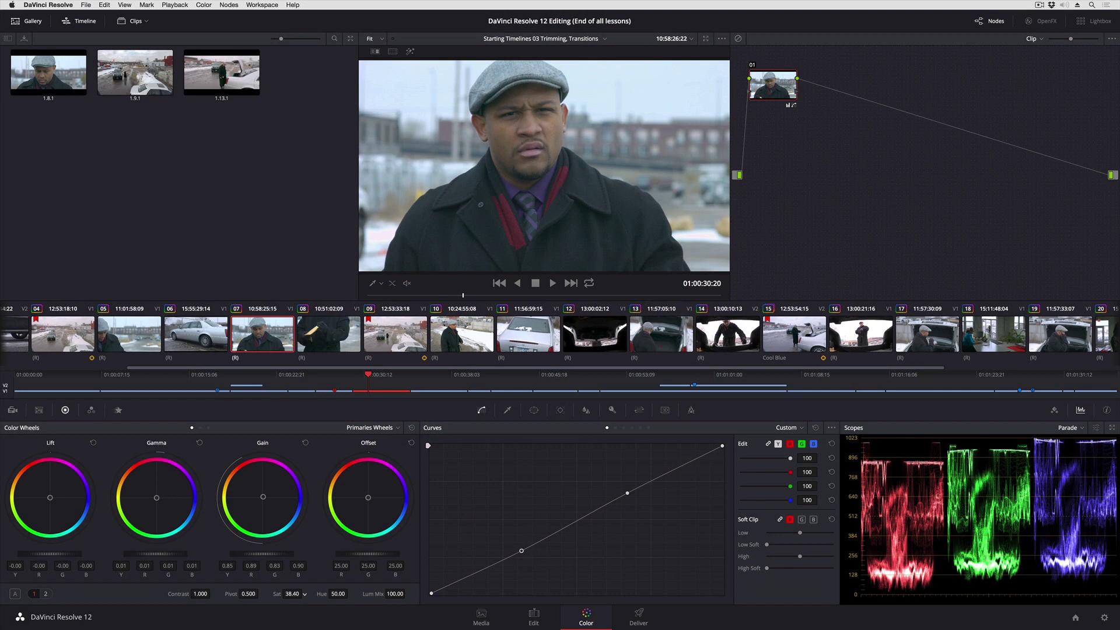
Try saturation at 0, undo it, then enable Monochrome in the RGB Mixer (0.21/0.71/0.07 mix).
drag(304, 594, 291, 593)
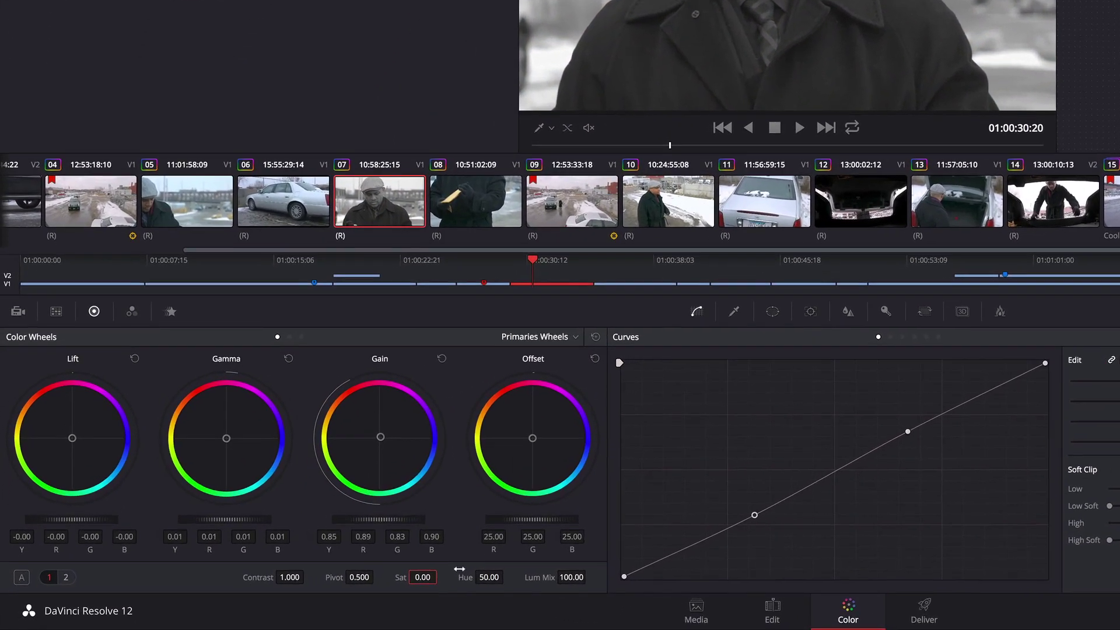
key(ctrl+z)
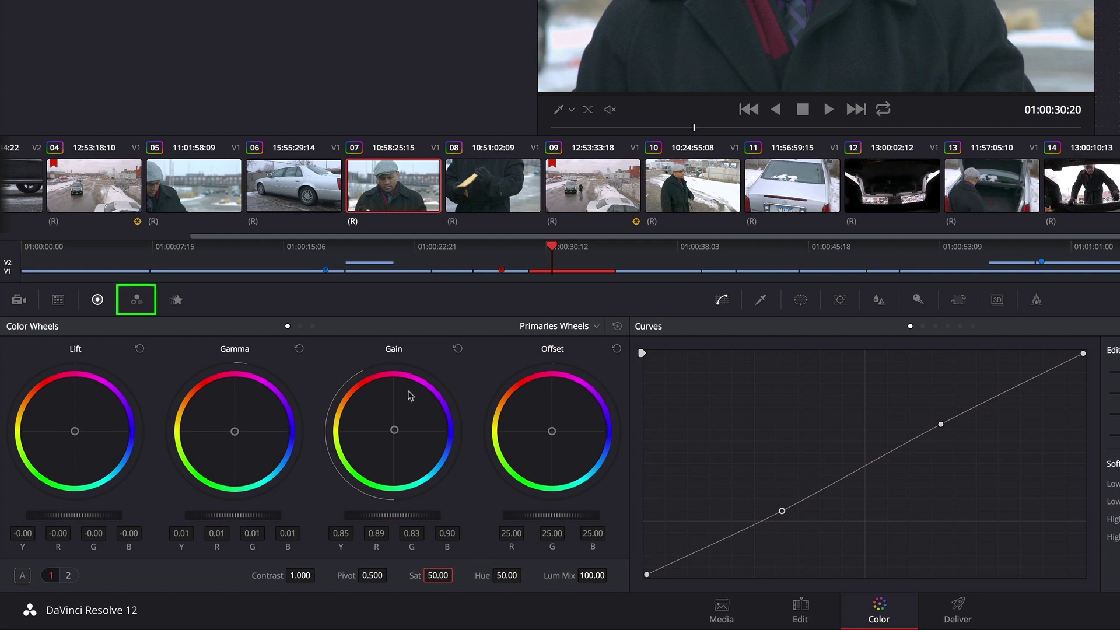
click(139, 299)
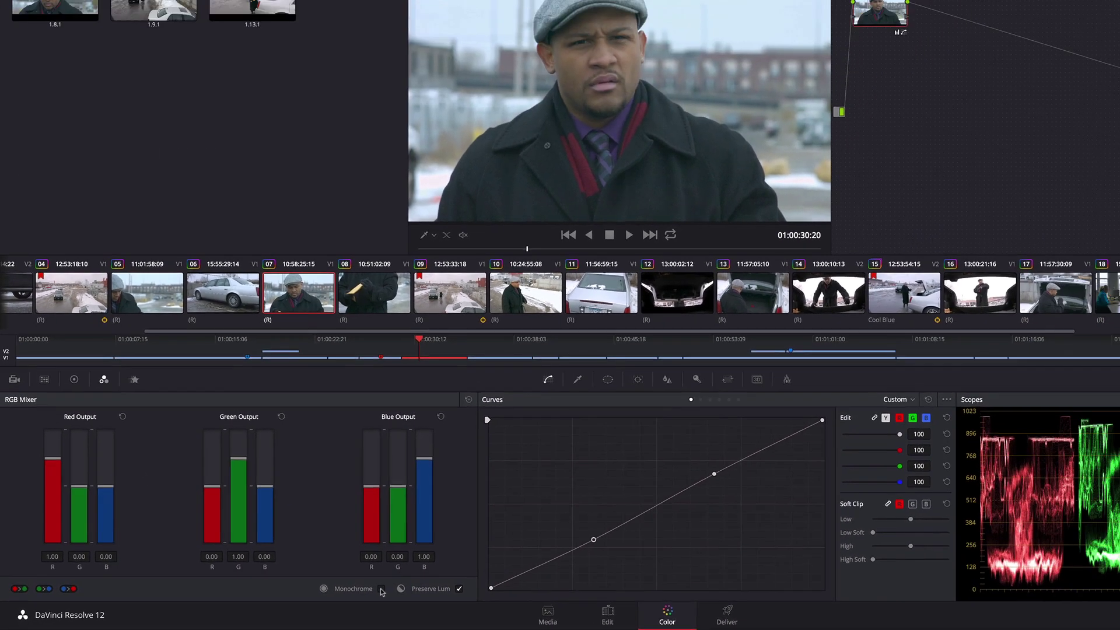
click(381, 589)
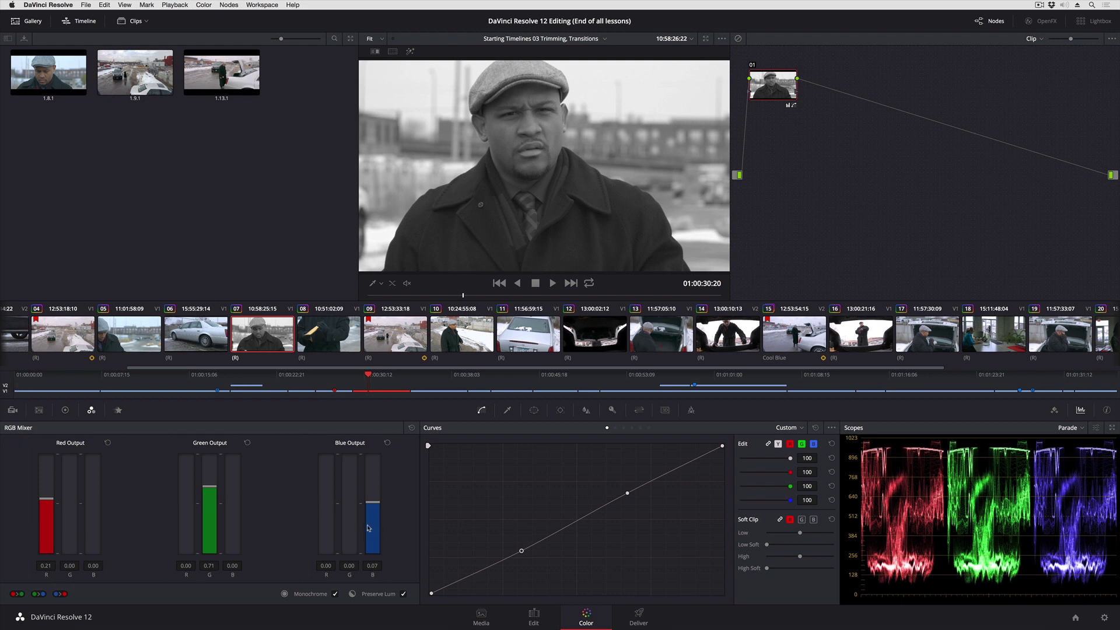
click(65, 410)
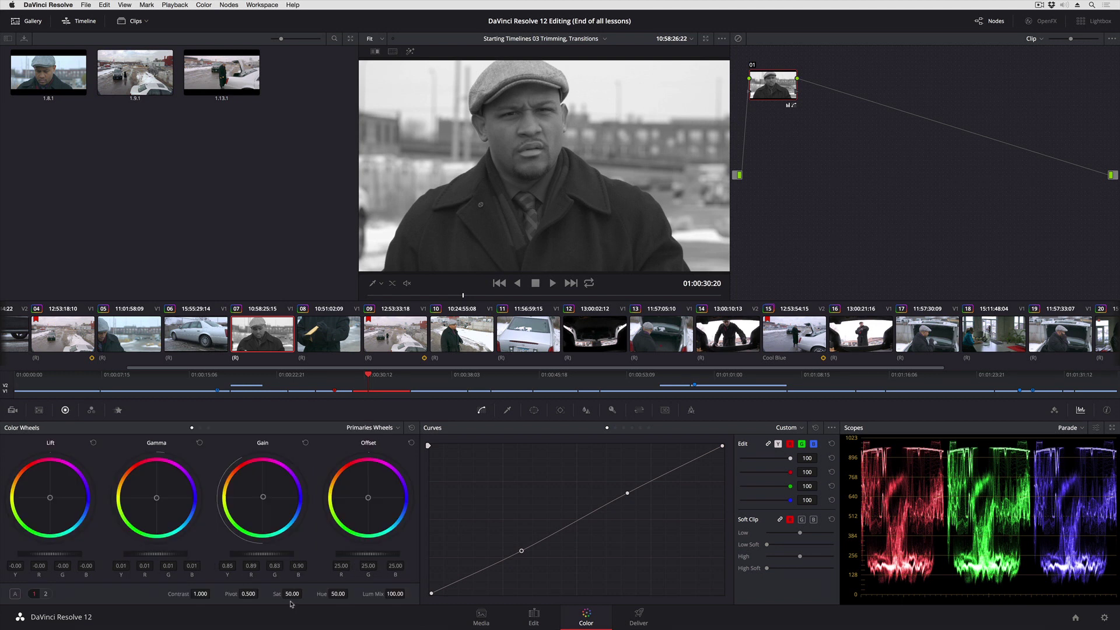
click(91, 410)
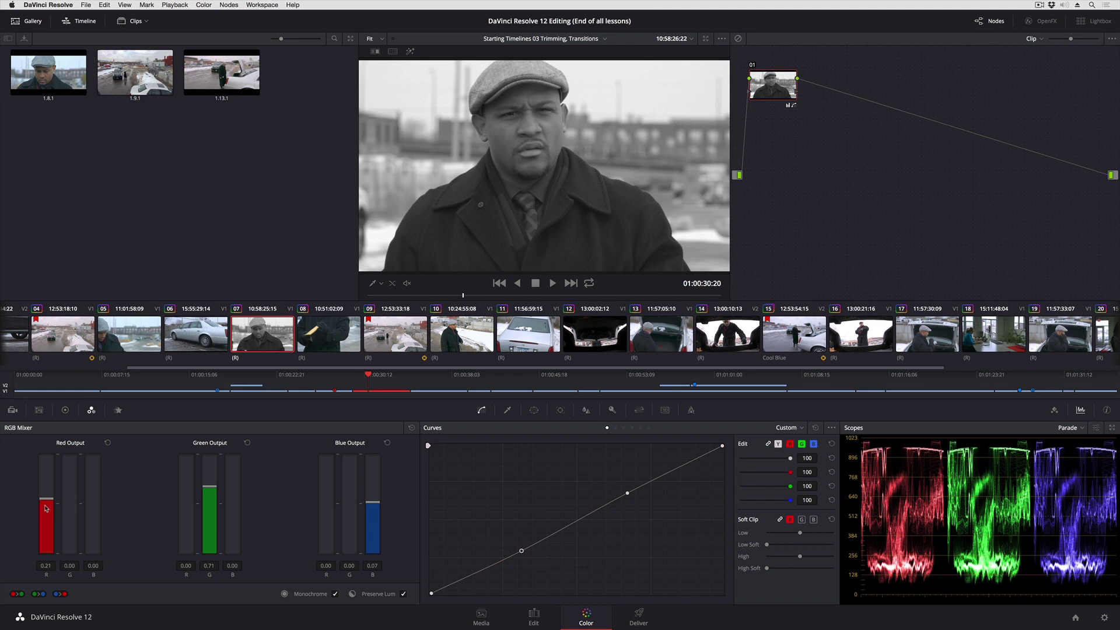
Raise the RGB Mixer's Red Output red bar from 0.21 to 0.50.
mouse_move(46, 508)
mouse_down()
mouse_move(48, 472)
mouse_move(48, 517)
mouse_move(56, 464)
mouse_move(45, 527)
mouse_move(50, 481)
mouse_move(50, 507)
mouse_move(52, 492)
mouse_up()
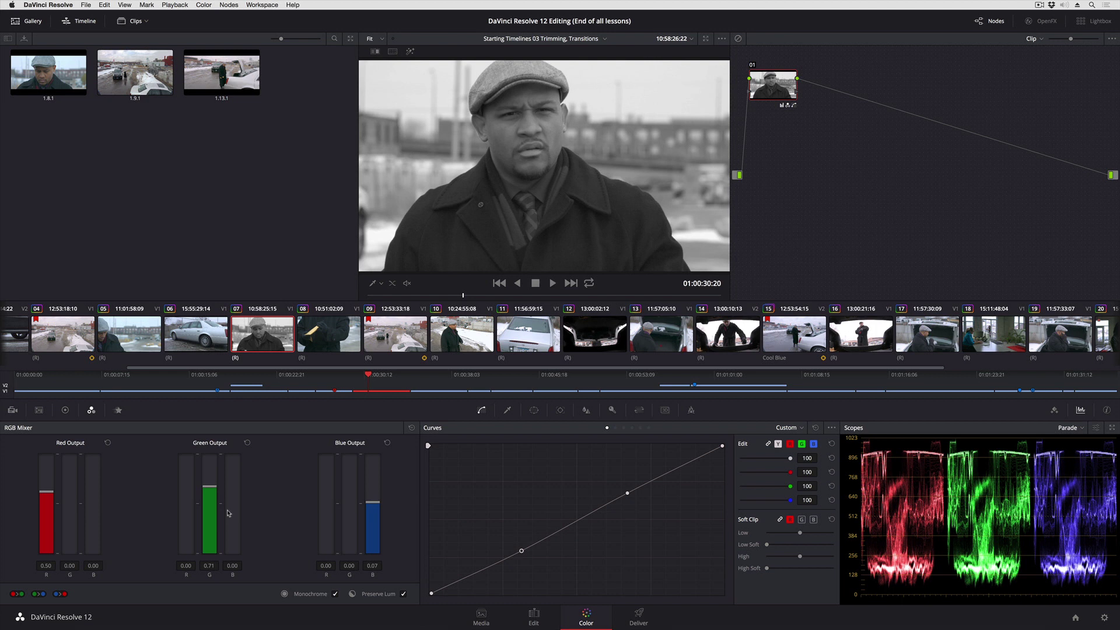
Set the monochrome mix to red 0.12, green -0.28, blue 0.12 and nudge both Custom curve points.
click(214, 493)
mouse_move(213, 493)
mouse_down()
mouse_move(216, 522)
mouse_move(220, 474)
mouse_move(214, 525)
mouse_move(211, 491)
mouse_move(208, 511)
mouse_up()
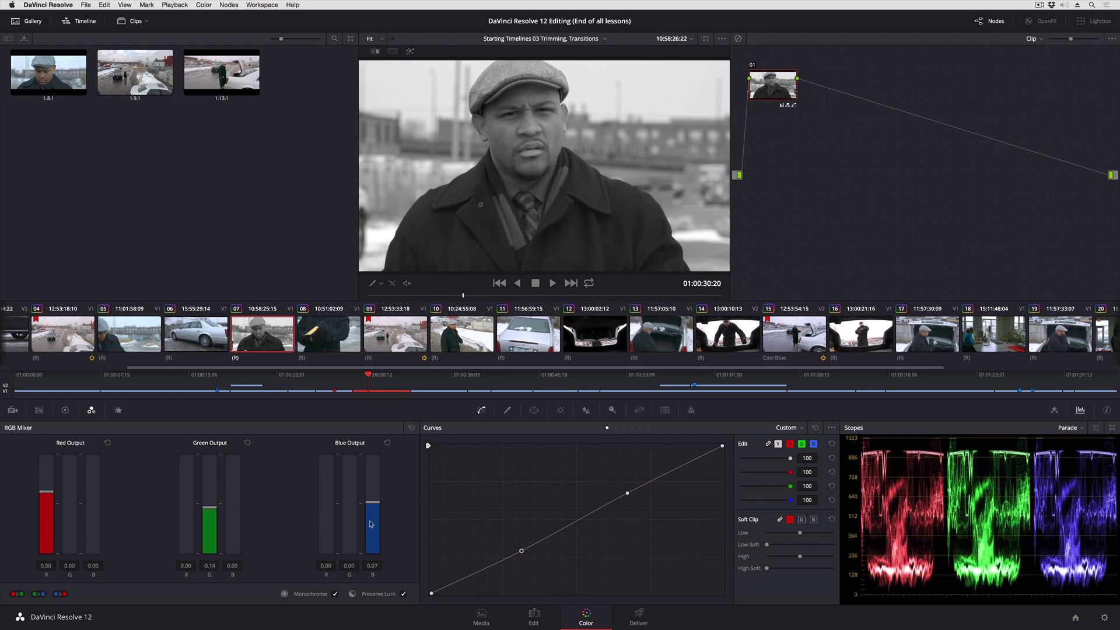
drag(380, 506, 368, 493)
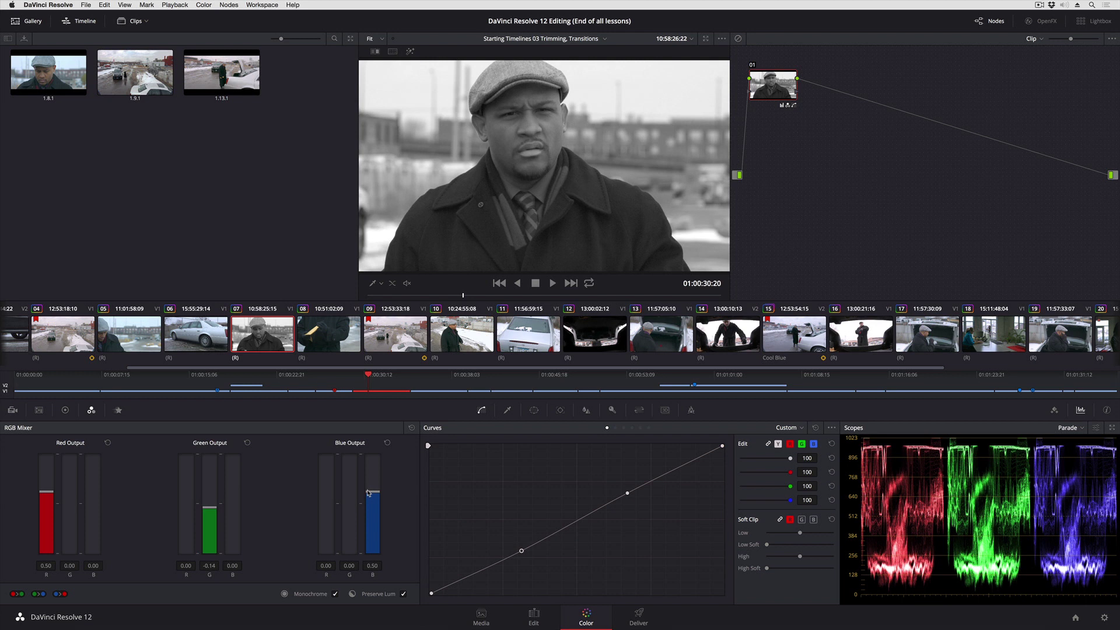
drag(49, 493, 50, 501)
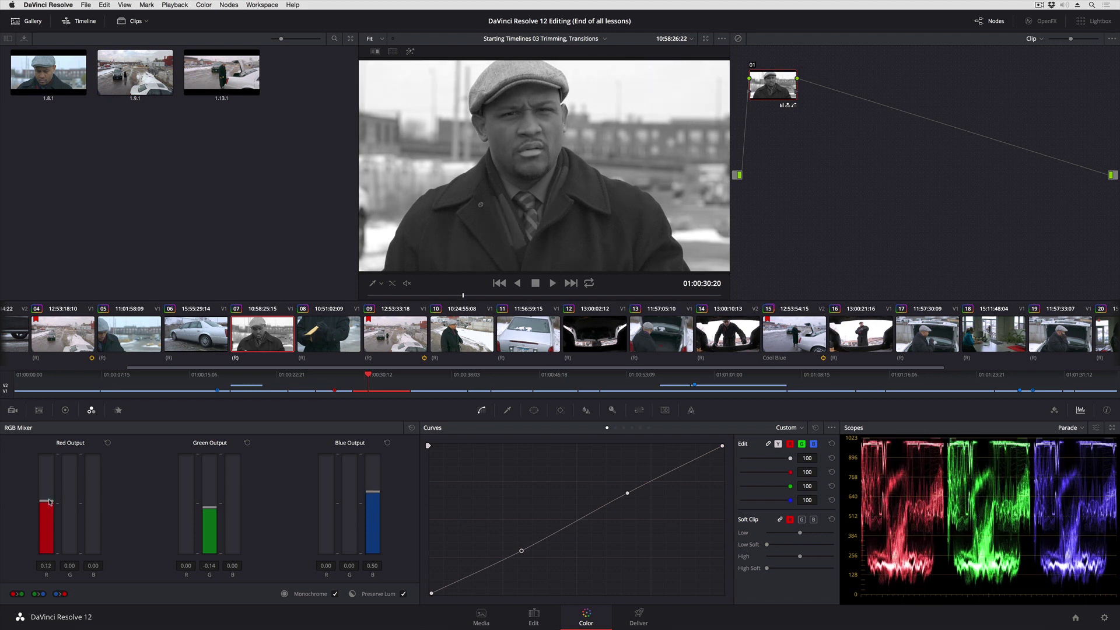
drag(208, 508, 207, 513)
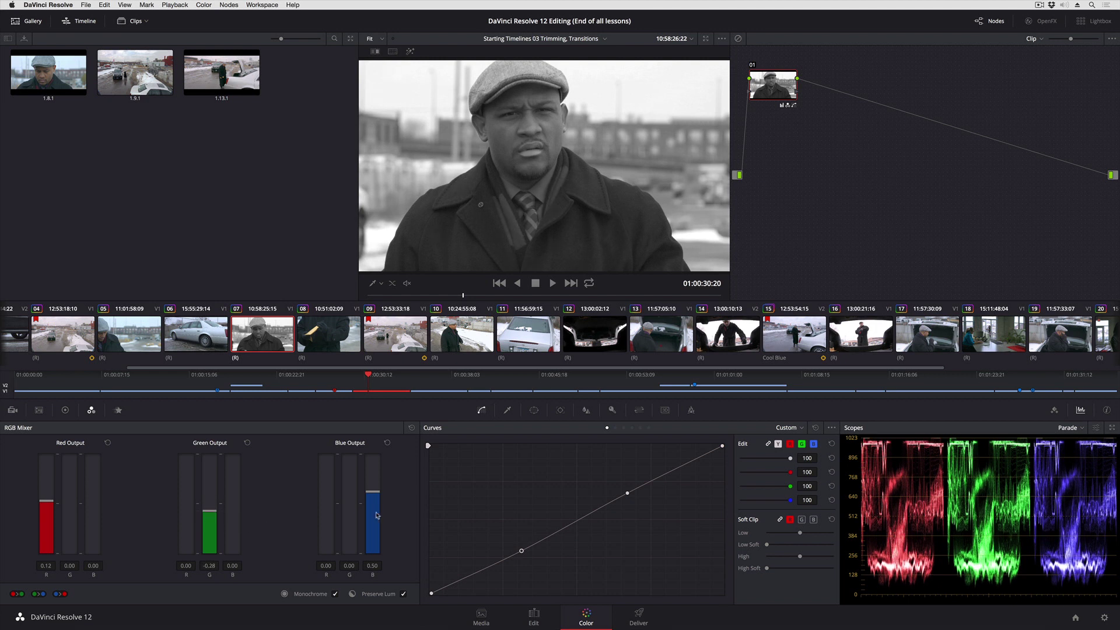
drag(377, 501, 377, 503)
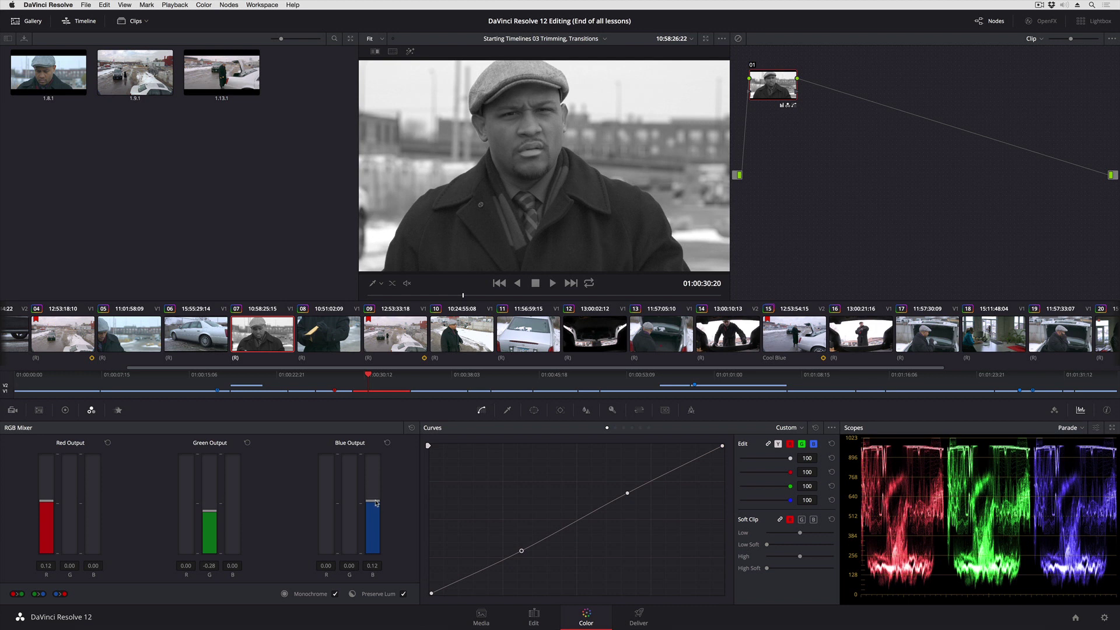
drag(627, 494, 626, 490)
drag(528, 553, 479, 580)
Add a lower curve point, then create Version 2 with the RGB Mixer reset to default weights.
click(479, 577)
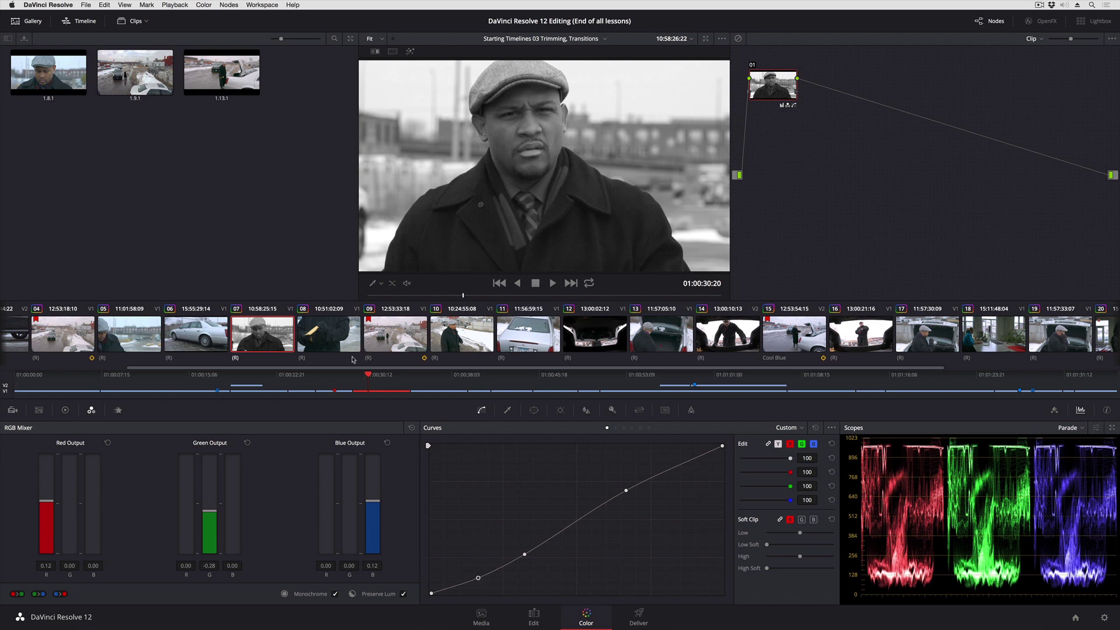
click(203, 5)
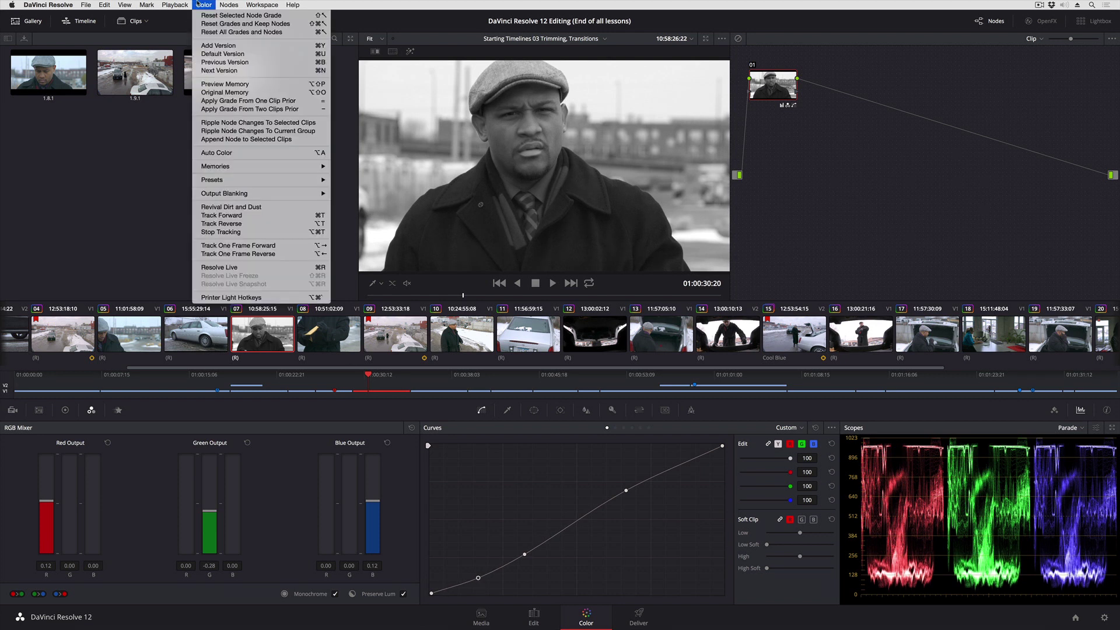
click(213, 46)
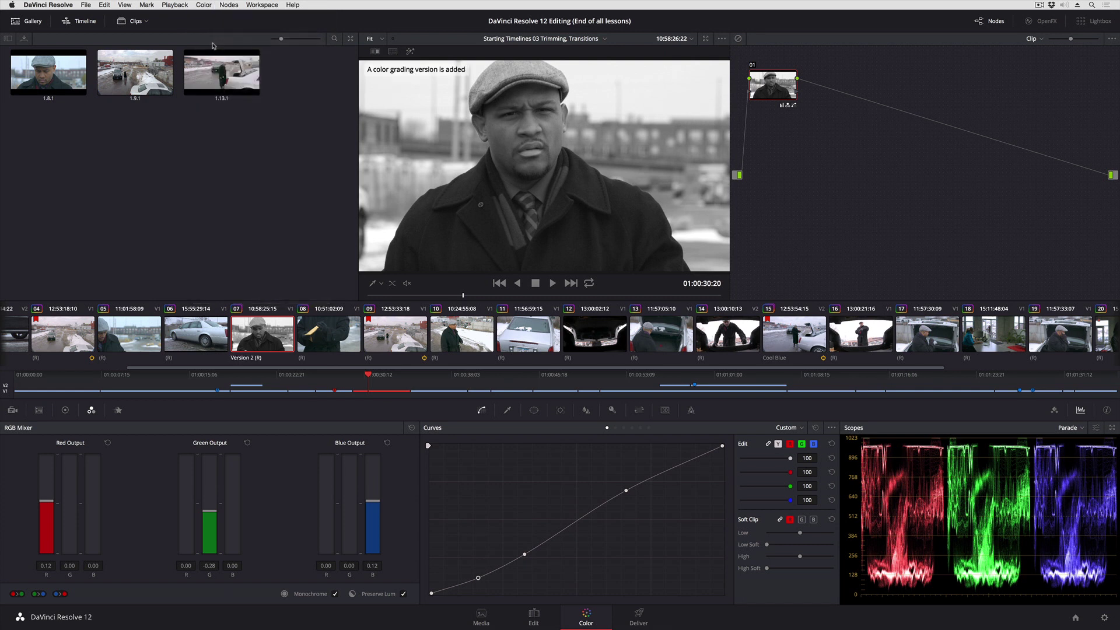
click(411, 427)
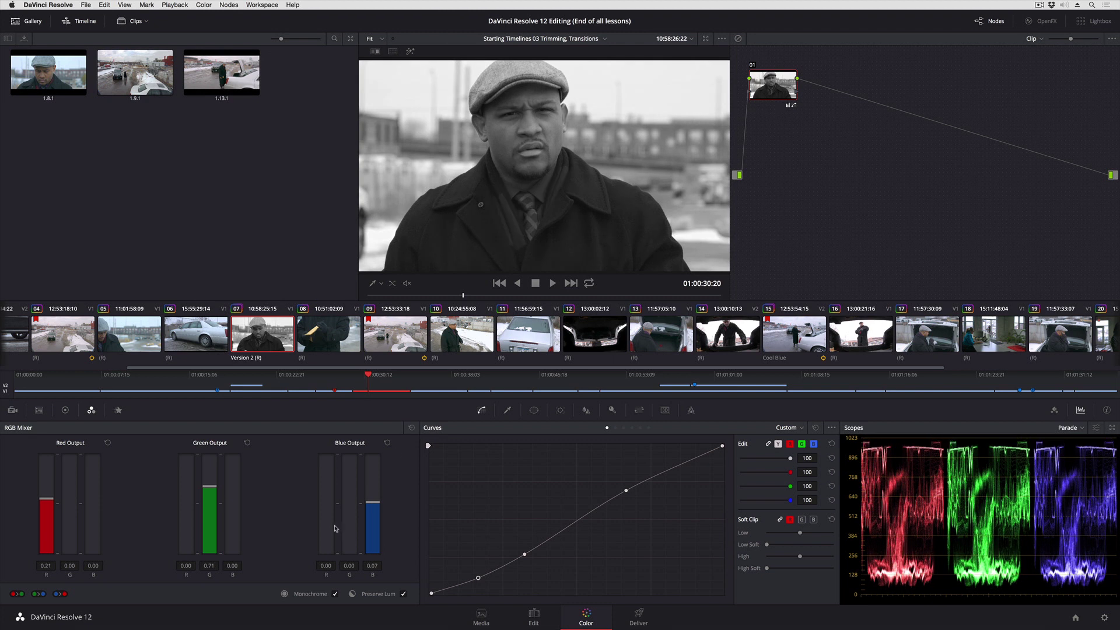
Toggle between Version 1 and Version 2 to compare, ending on Version 1.
key(super+b)
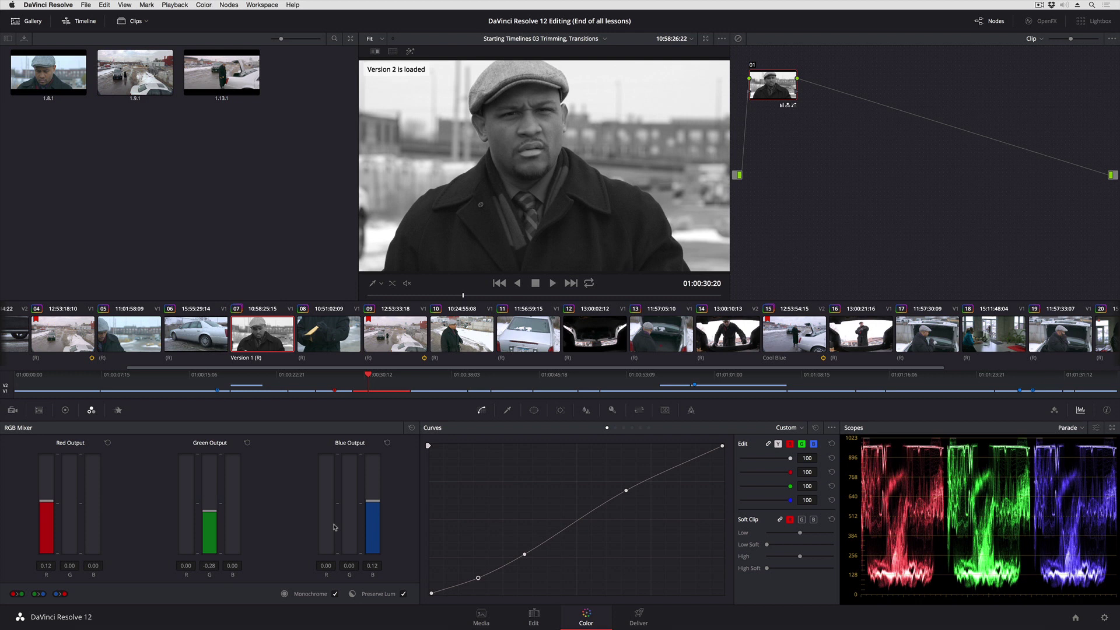
key(super+b)
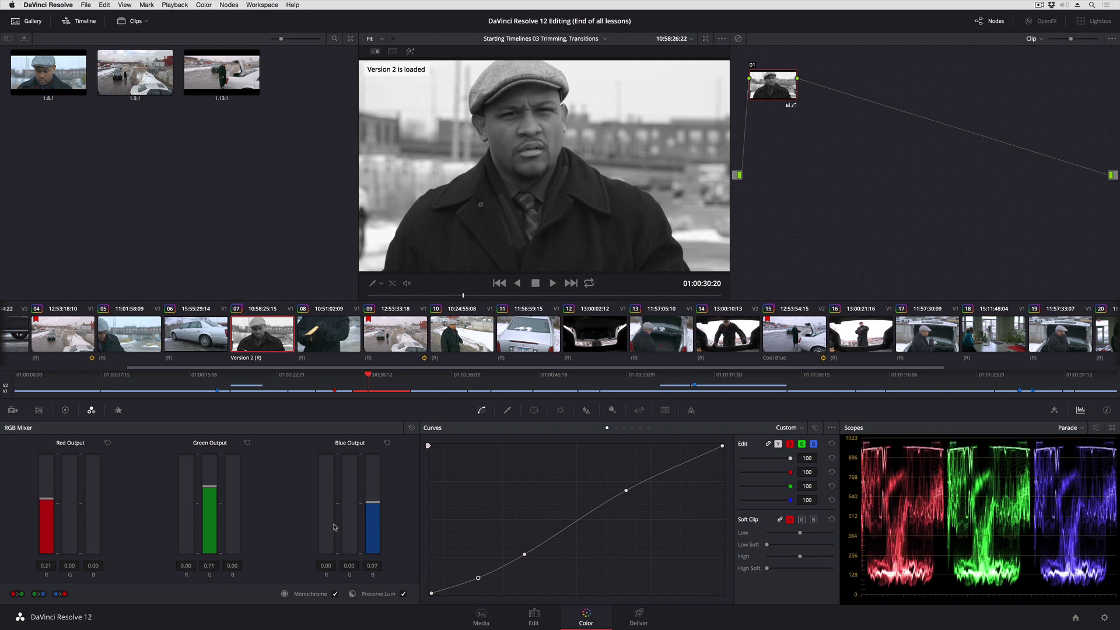
key(super+b)
key(super+b)
key(super+b)
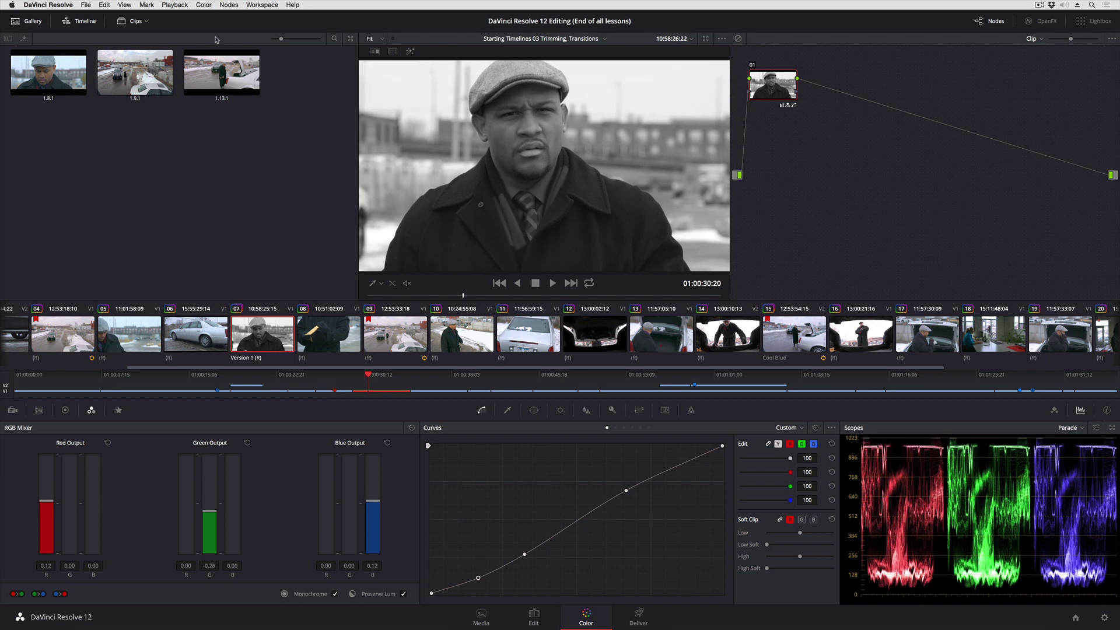
Create Version 3 with the mix set to red 0.79, green 0.65, blue -0.23.
click(206, 5)
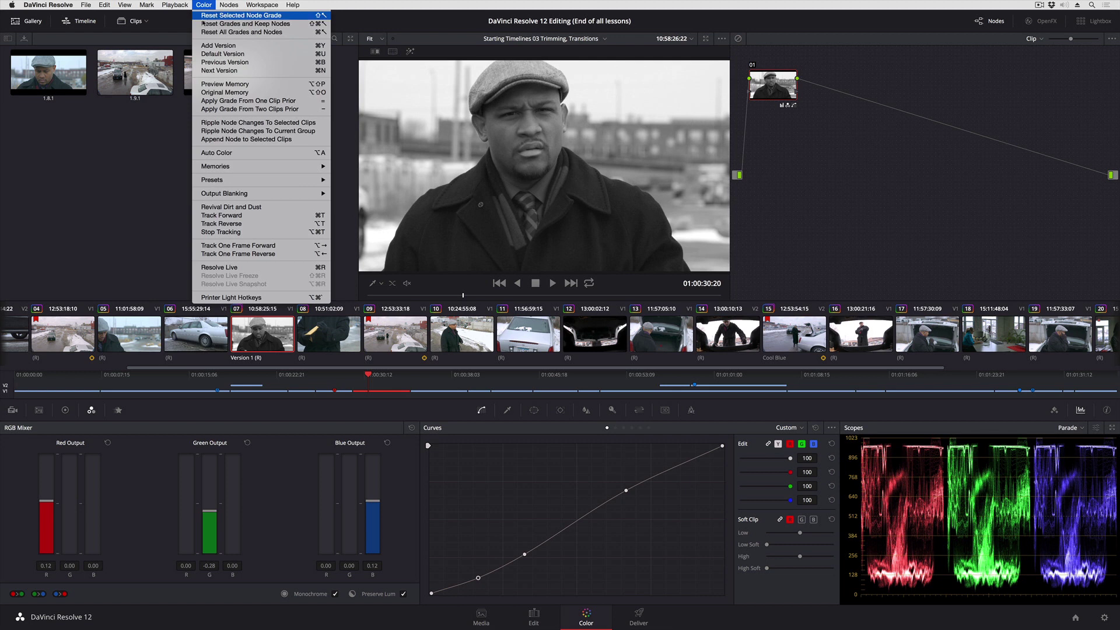
click(219, 46)
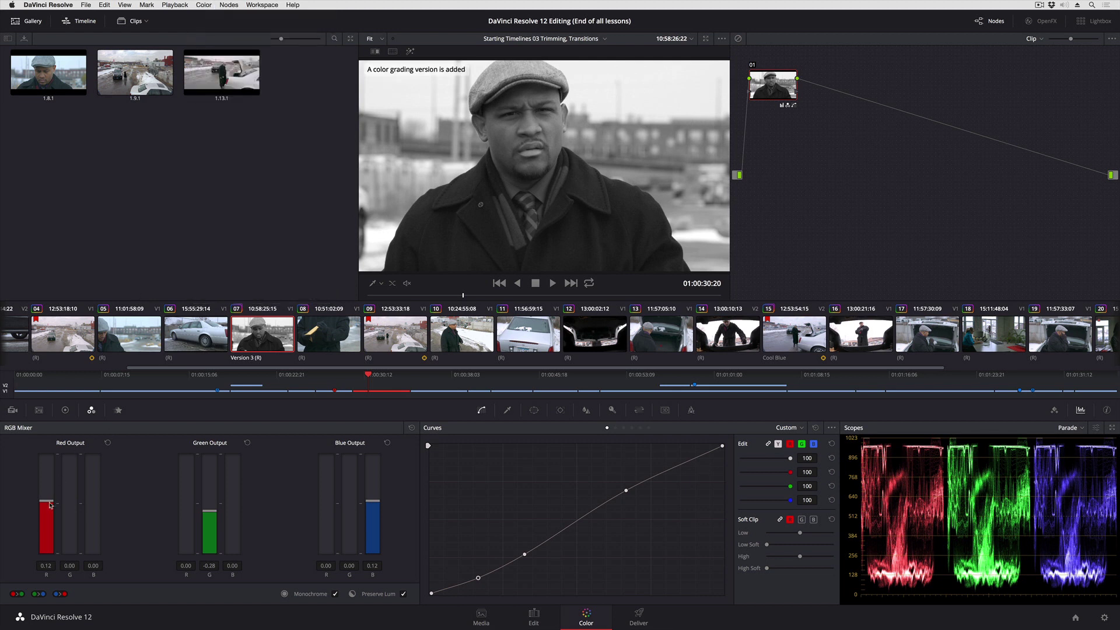
drag(46, 500, 46, 485)
drag(373, 501, 374, 511)
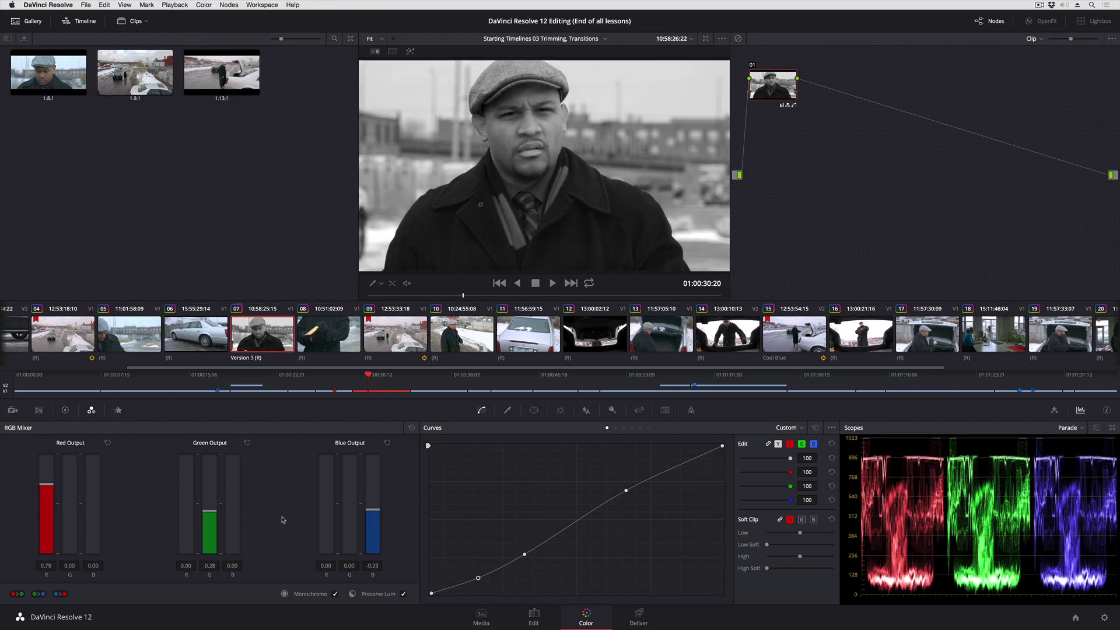
drag(209, 512, 209, 490)
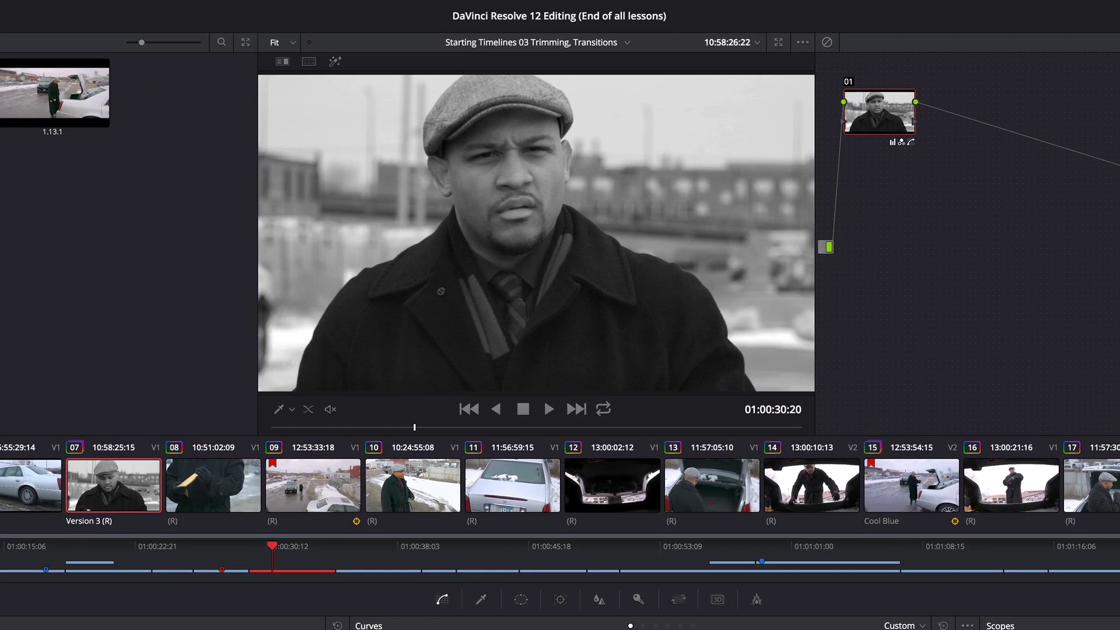
Cycle through the three saved grade versions, ending on Version 3.
key(ctrl+u)
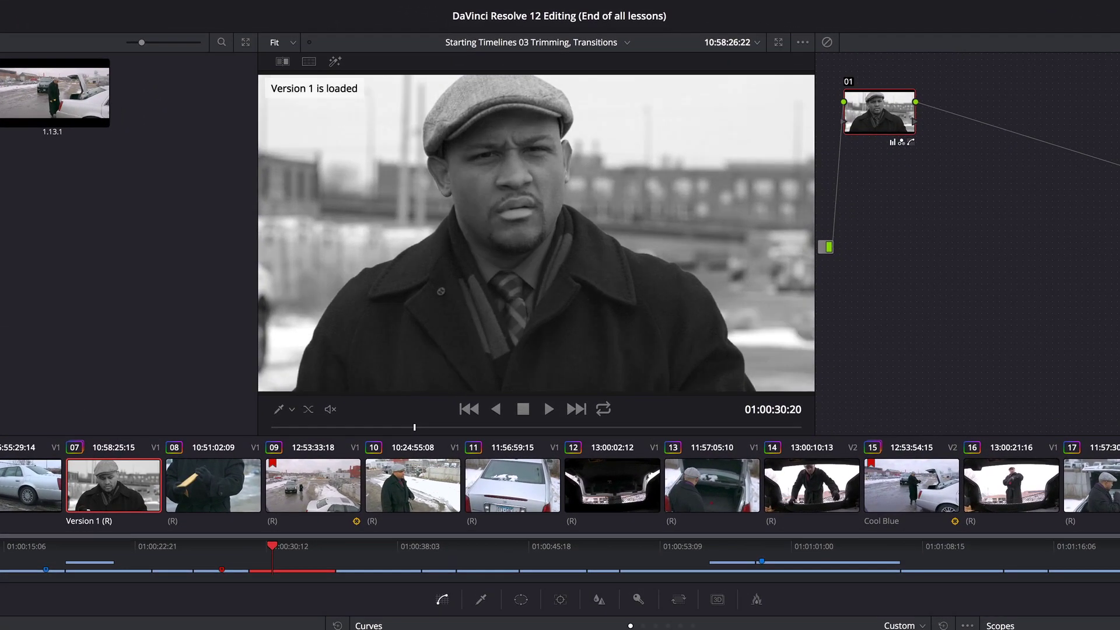
key(ctrl+u)
key(ctrl+u)
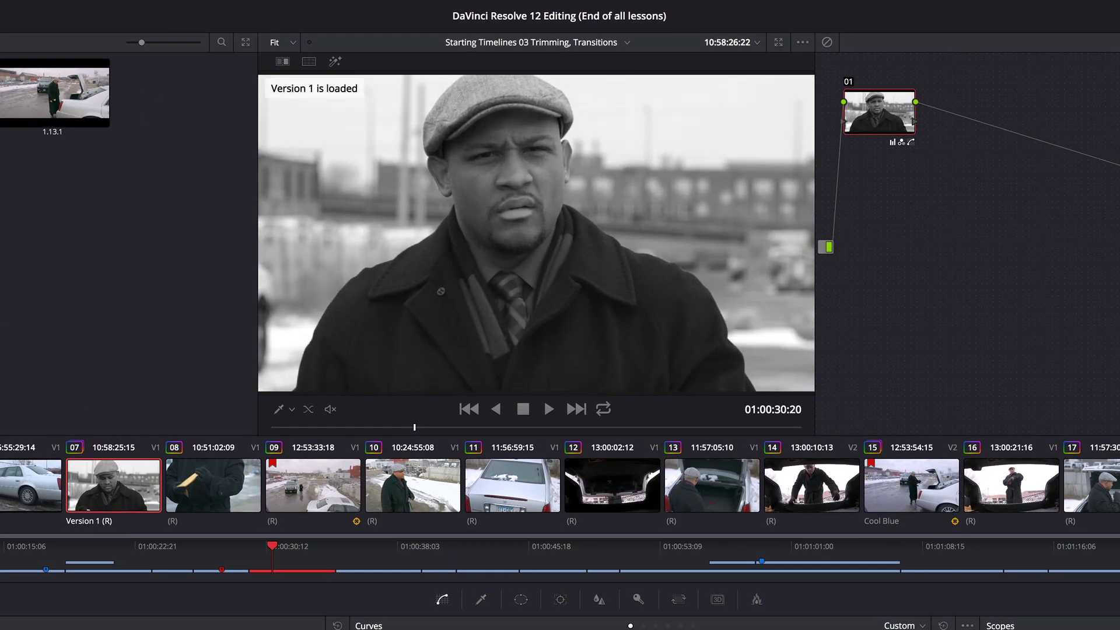
key(ctrl+u)
key(ctrl+u)
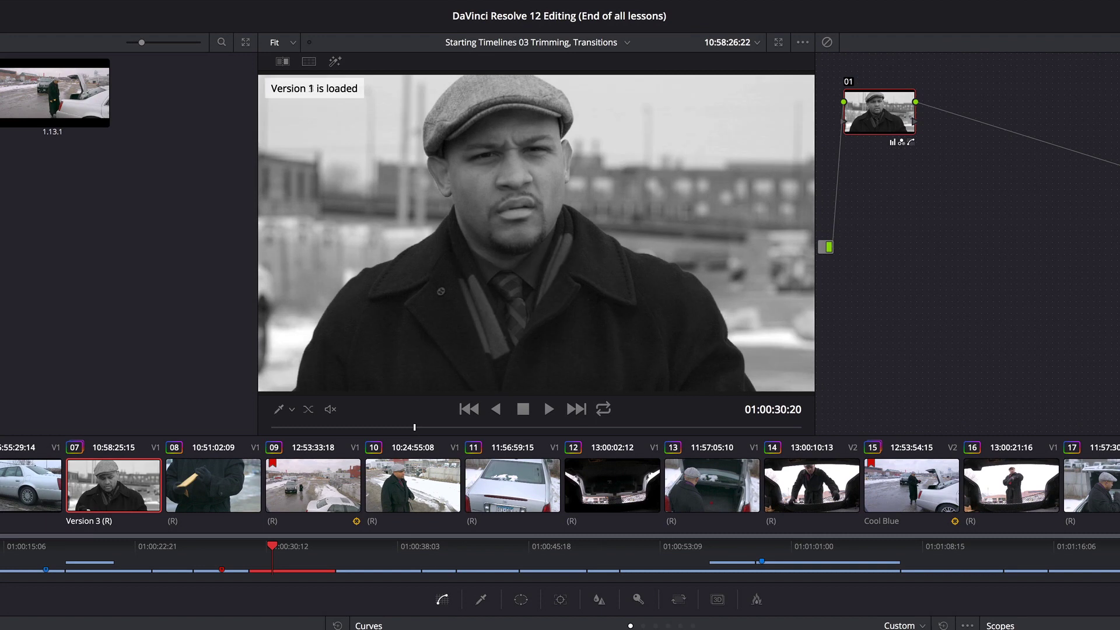
key(ctrl+u)
key(ctrl+u)
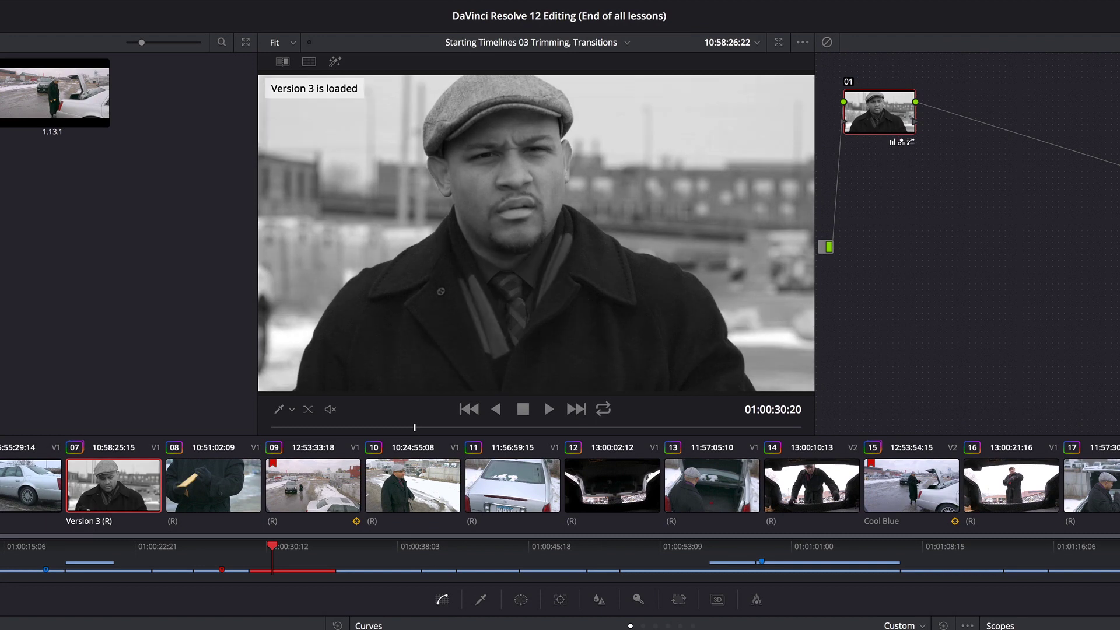